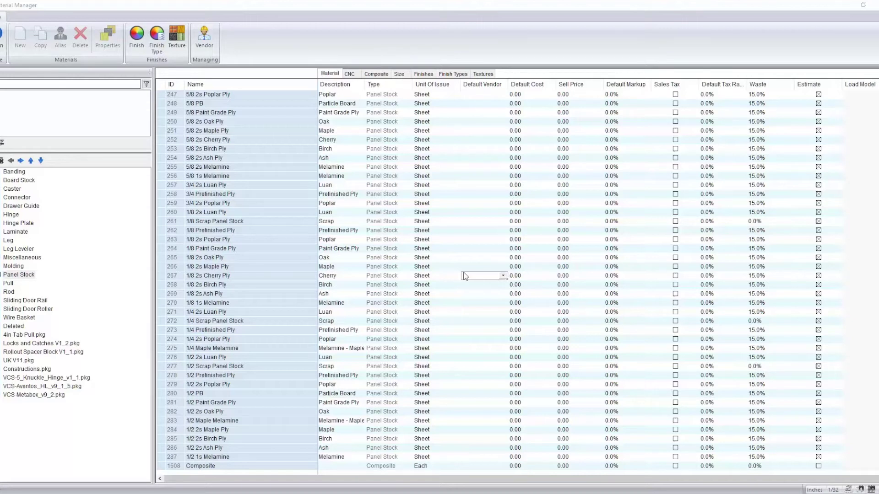
# Step: Select the Composite material at the bottom of the Panel Stock grid to show its properties
pyautogui.click(176, 467)
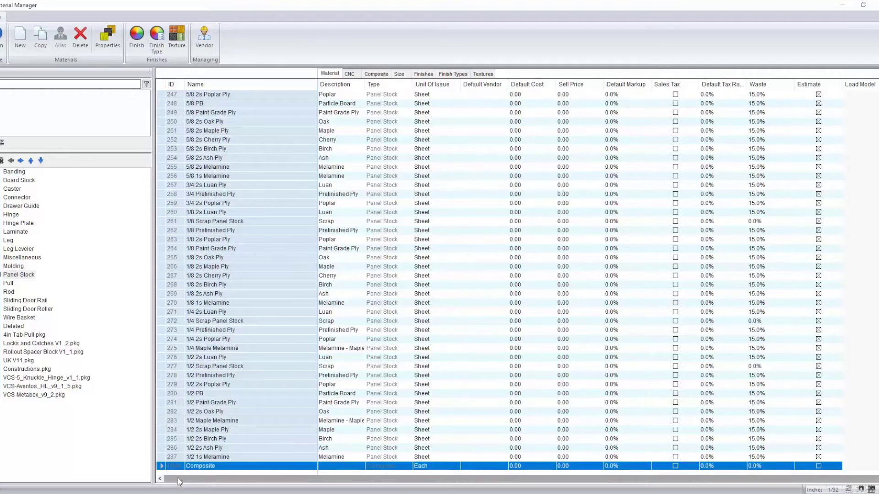
pyautogui.click(272, 214)
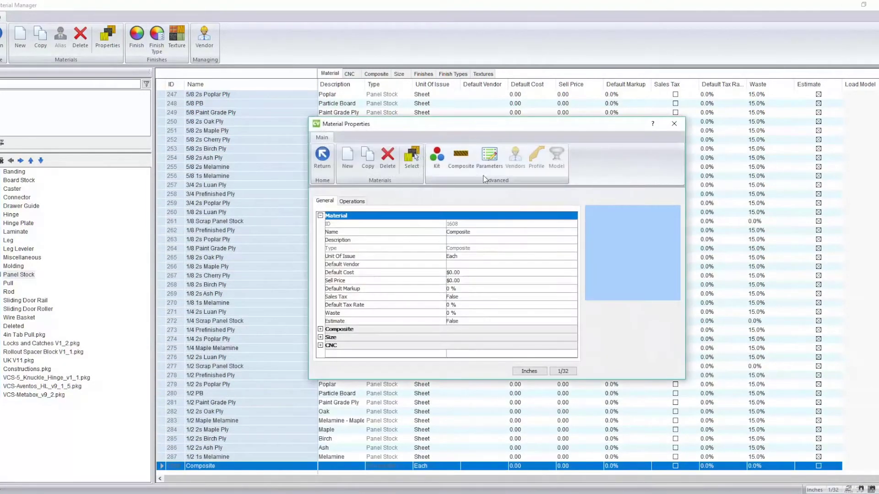
pyautogui.click(465, 164)
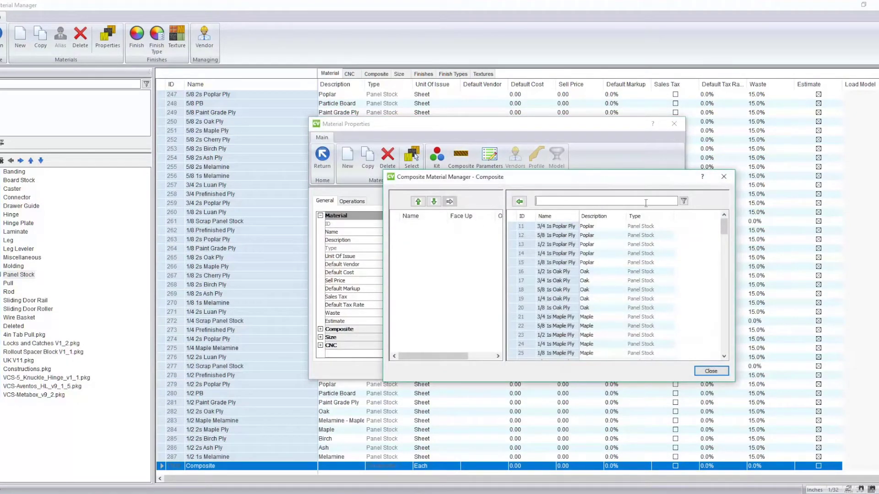
pyautogui.click(658, 203)
pyautogui.write('ma')
pyautogui.write('ple')
pyautogui.click(684, 201)
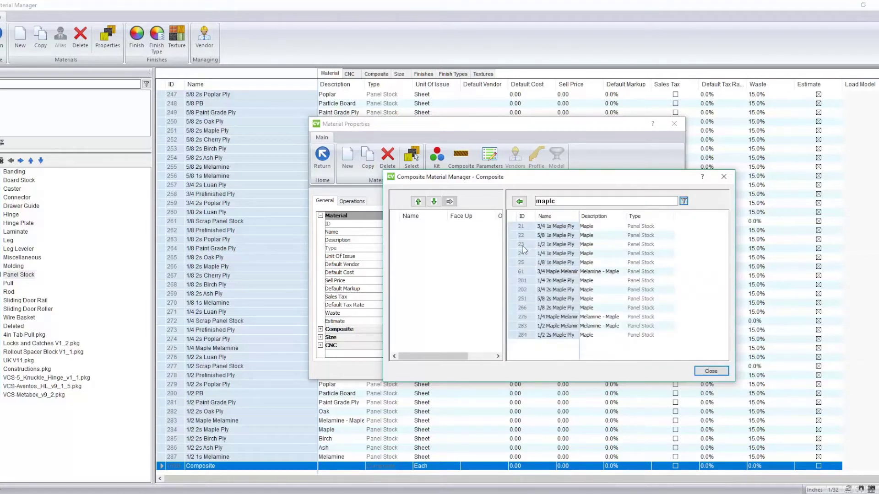
pyautogui.click(723, 177)
pyautogui.click(673, 124)
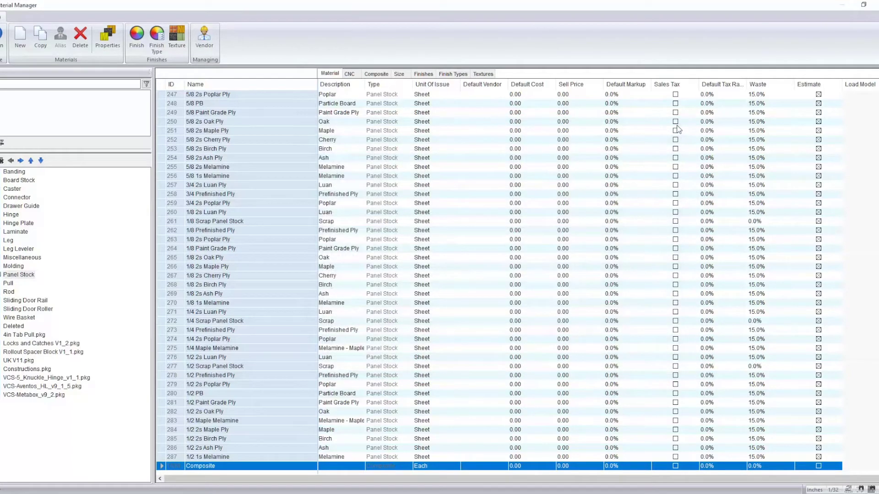
# Step: View the Drawer Guide materials, then open the empty Metabox Guides group
pyautogui.click(8, 206)
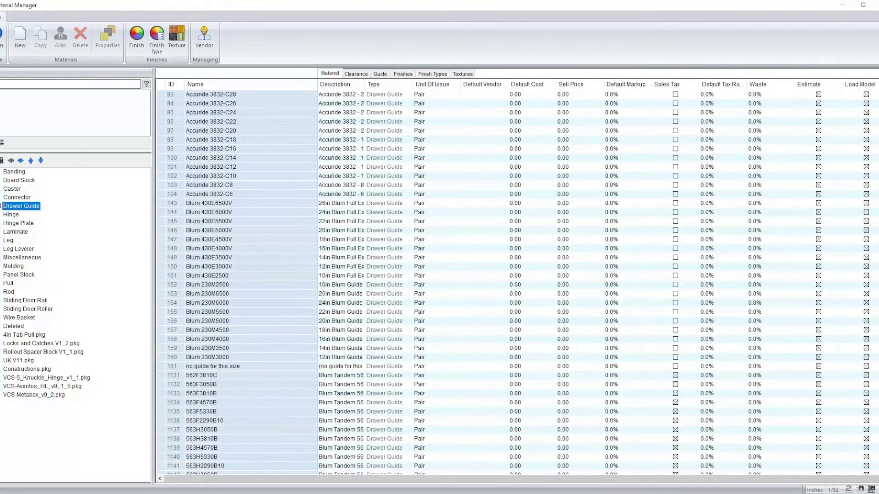
pyautogui.scroll(-2, 515, 281)
pyautogui.scroll(-4, 515, 282)
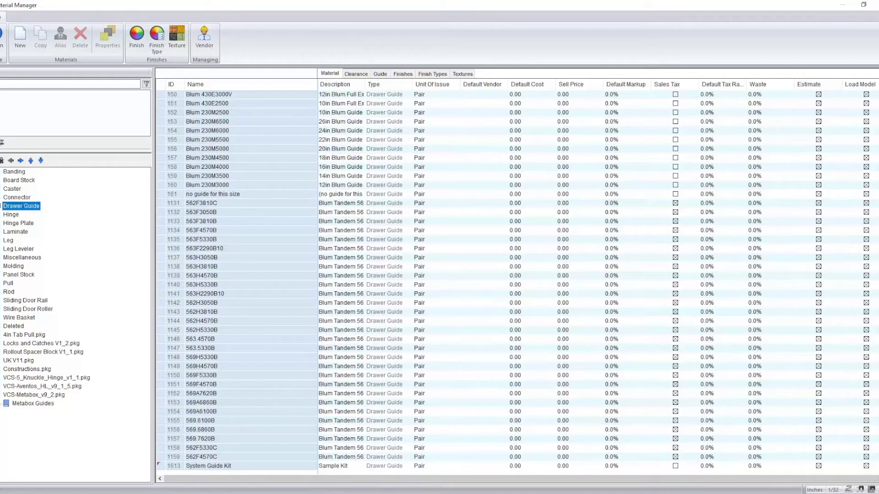
pyautogui.click(32, 407)
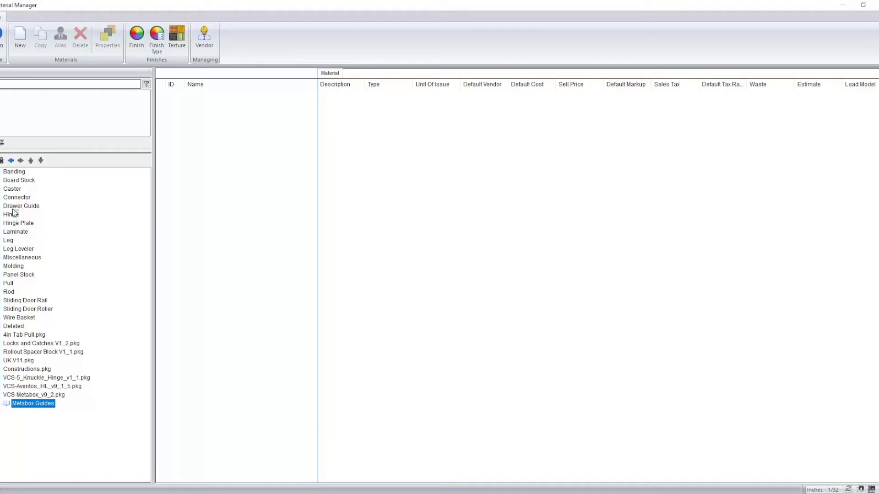
# Step: Drag the Metabox Guides group onto another tree item and confirm the move
pyautogui.moveTo(13, 209); pyautogui.dragTo(13, 209)
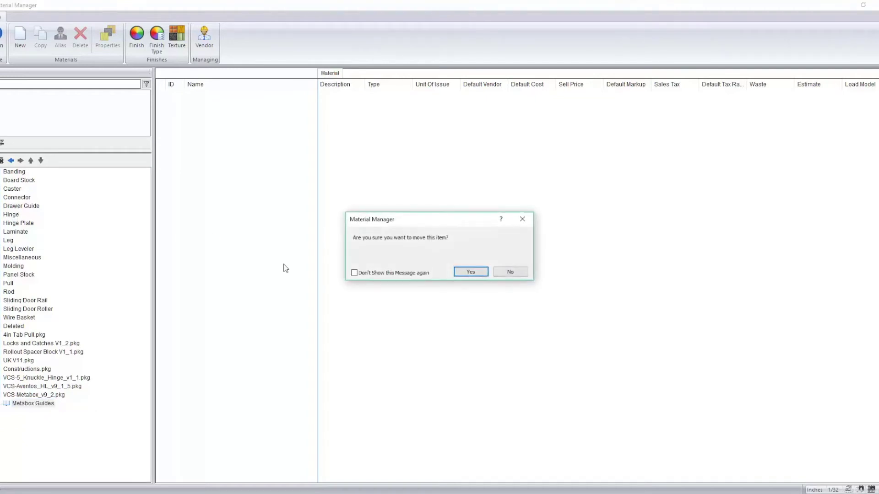
pyautogui.click(470, 273)
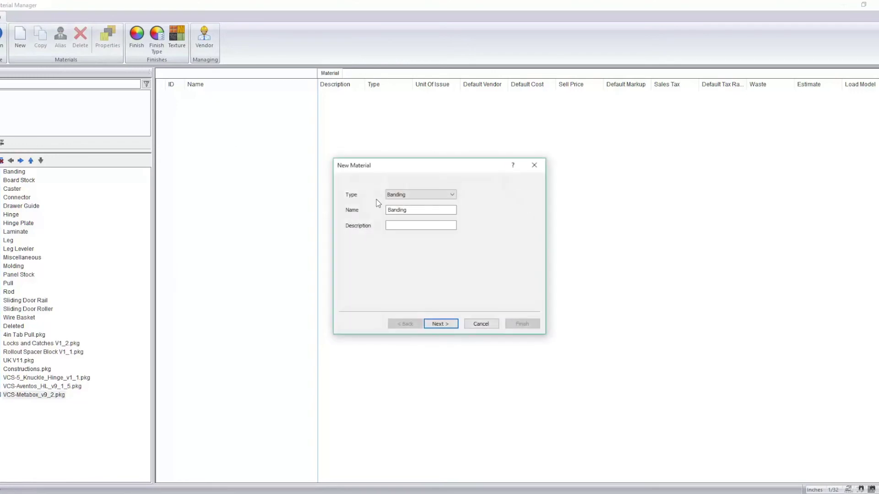
# Step: Start a new material of type Connector and continue to its properties
pyautogui.click(395, 196)
pyautogui.click(402, 229)
pyautogui.click(438, 321)
# Step: Set the connector type property to Divario P-18
pyautogui.click(415, 209)
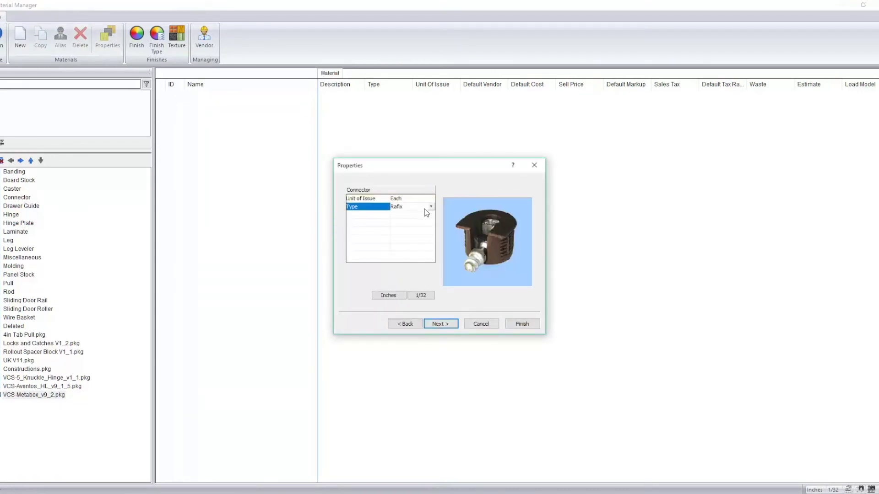
pyautogui.click(431, 208)
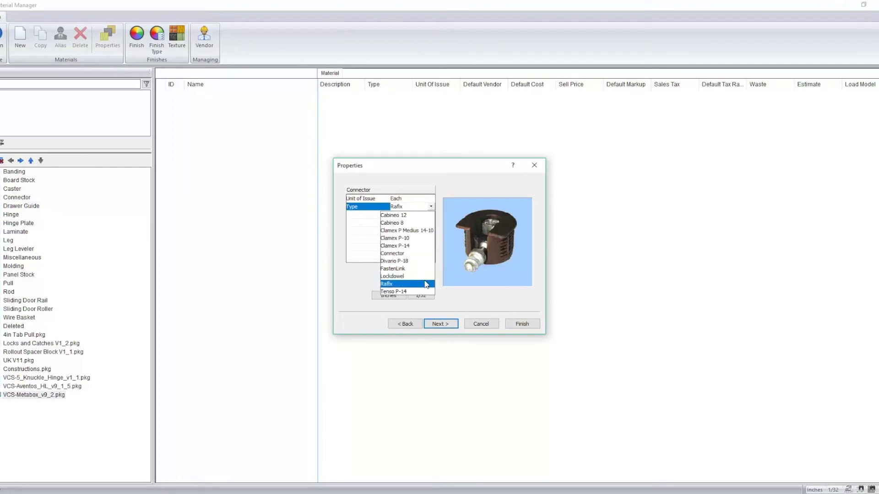
pyautogui.click(414, 261)
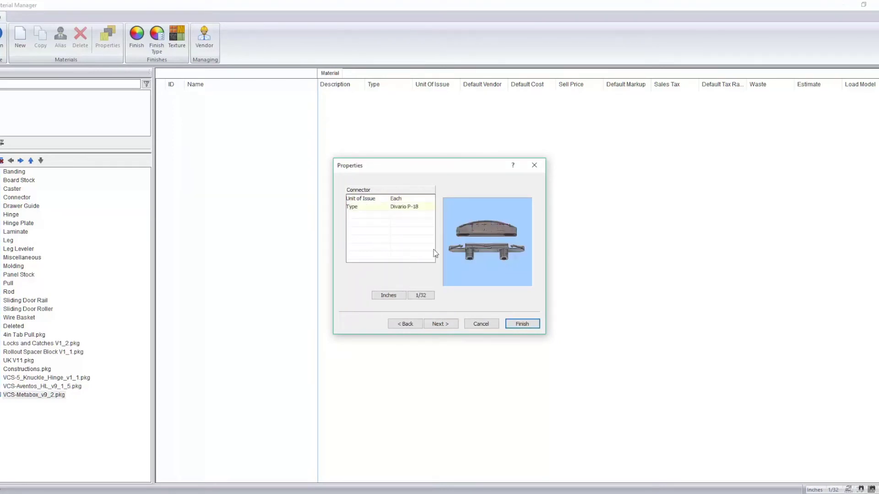